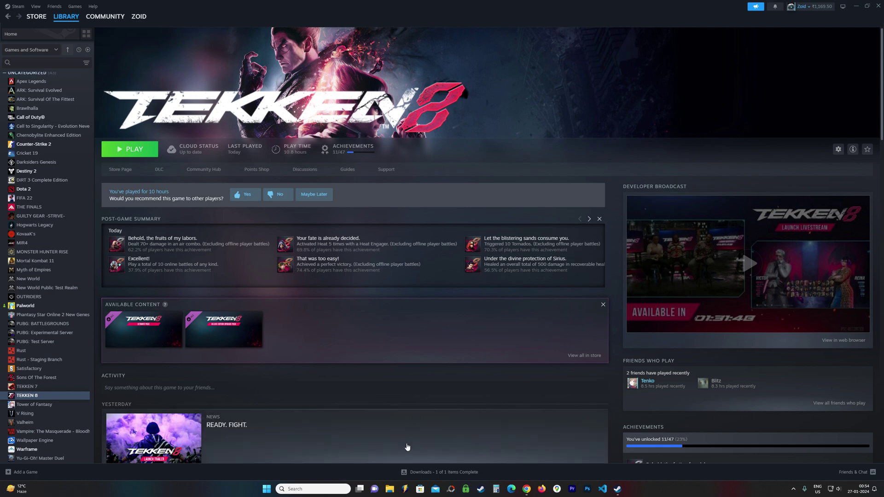
# Open File Explorer and go to Local Disk (C:) > Users > the user's profile folder
pyautogui.click(390, 489)
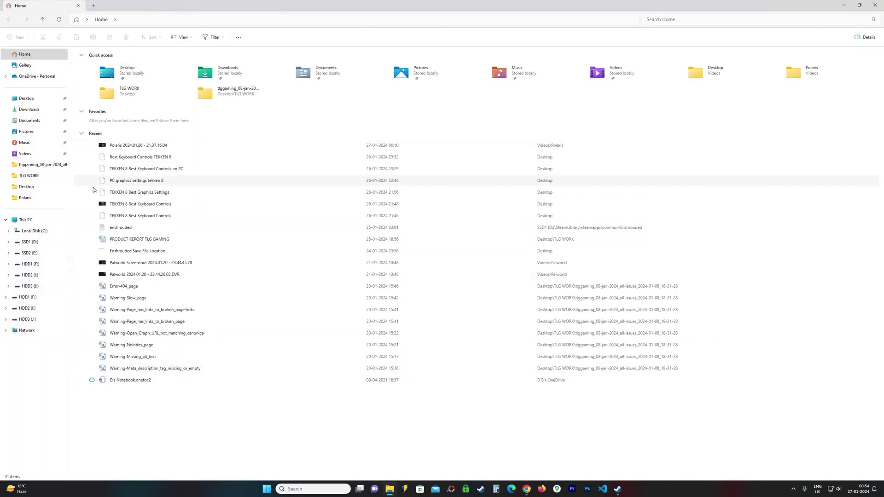
pyautogui.click(53, 234)
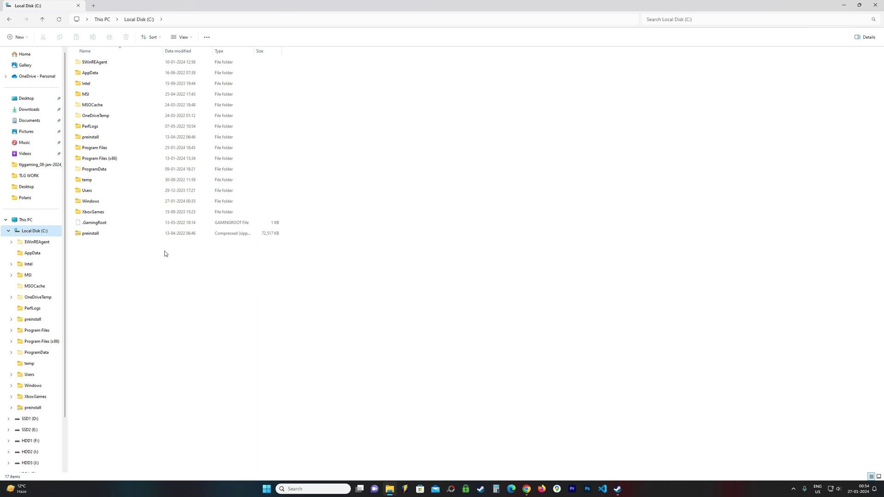
pyautogui.doubleClick(115, 193)
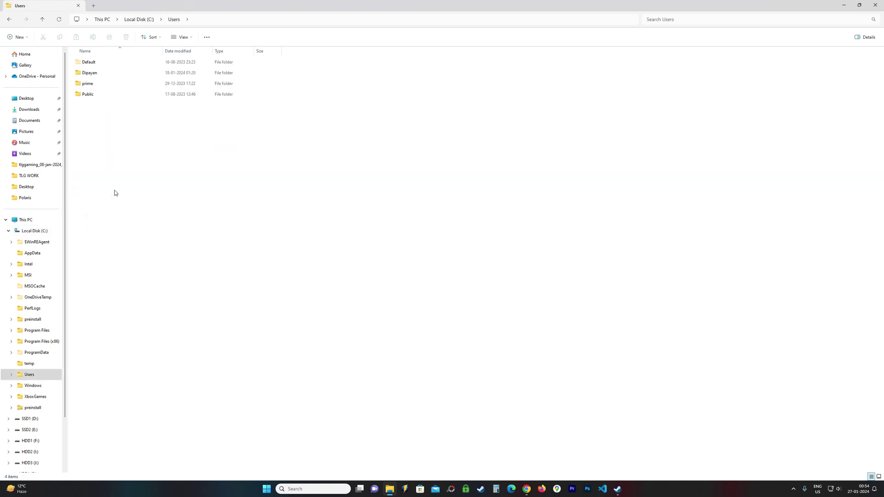
pyautogui.doubleClick(101, 74)
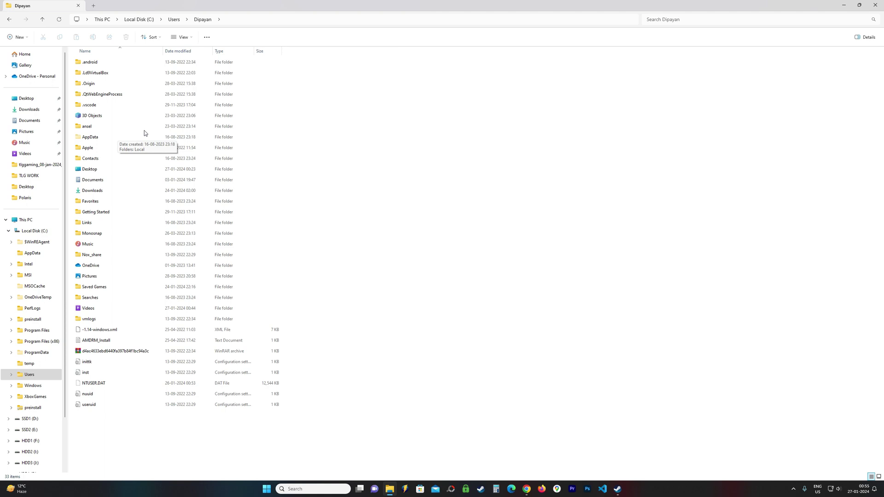
# Turn hidden items off and back on so the AppData folder shows
pyautogui.click(183, 40)
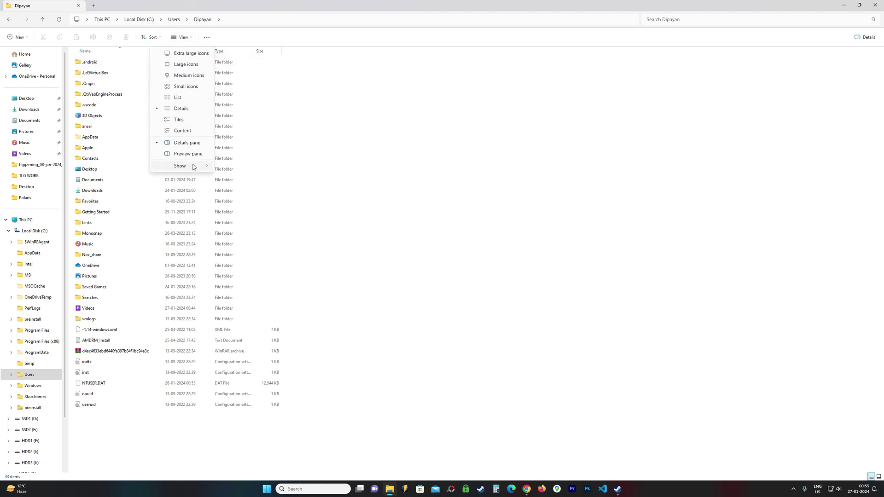
pyautogui.moveTo(193, 167)
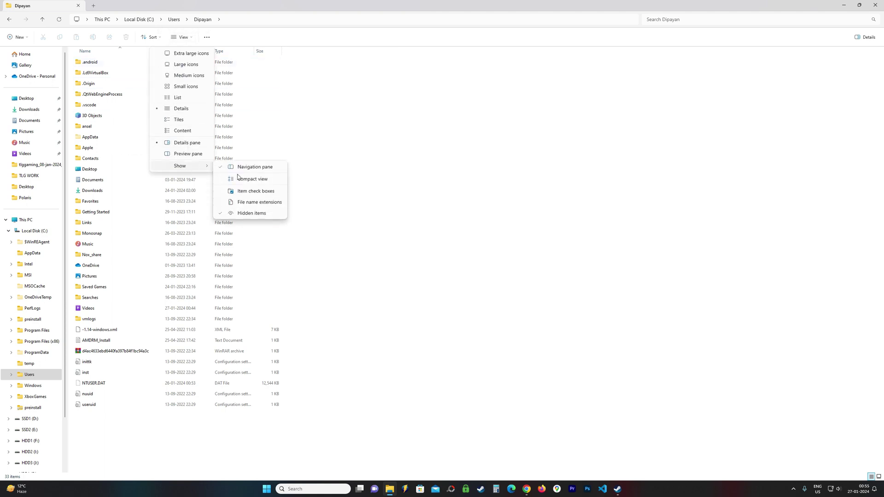
pyautogui.click(247, 213)
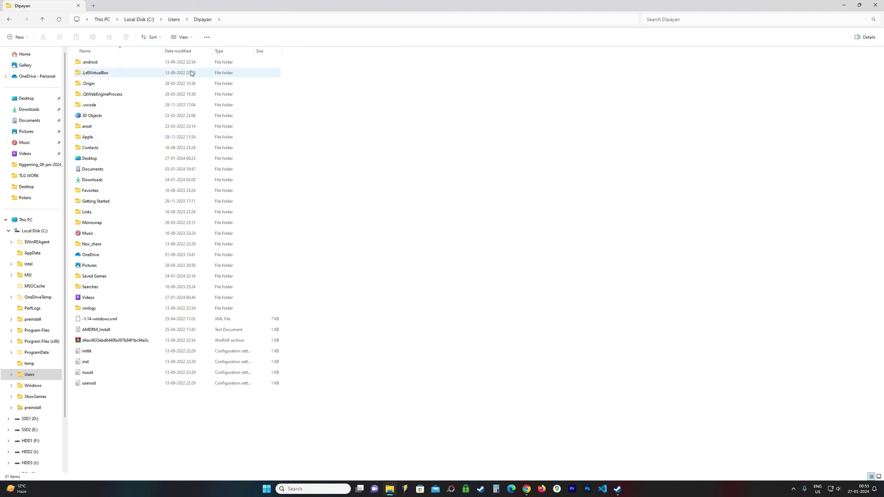
pyautogui.click(182, 38)
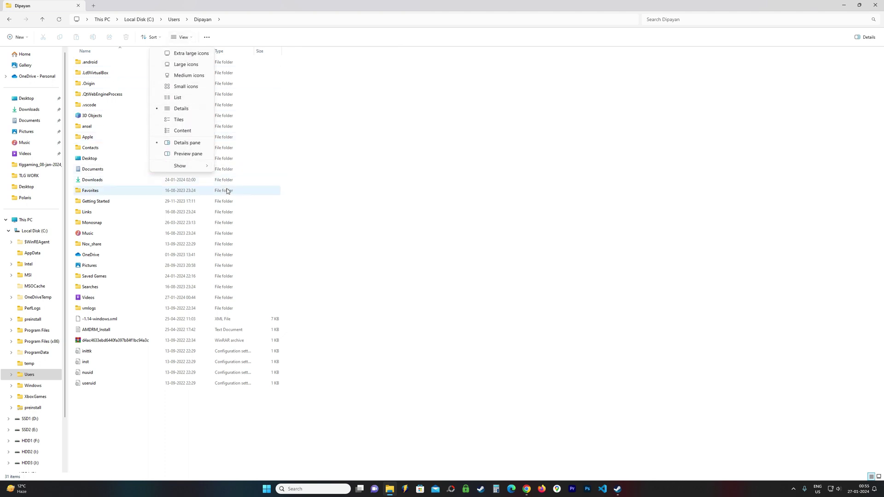
pyautogui.moveTo(205, 167)
pyautogui.click(223, 212)
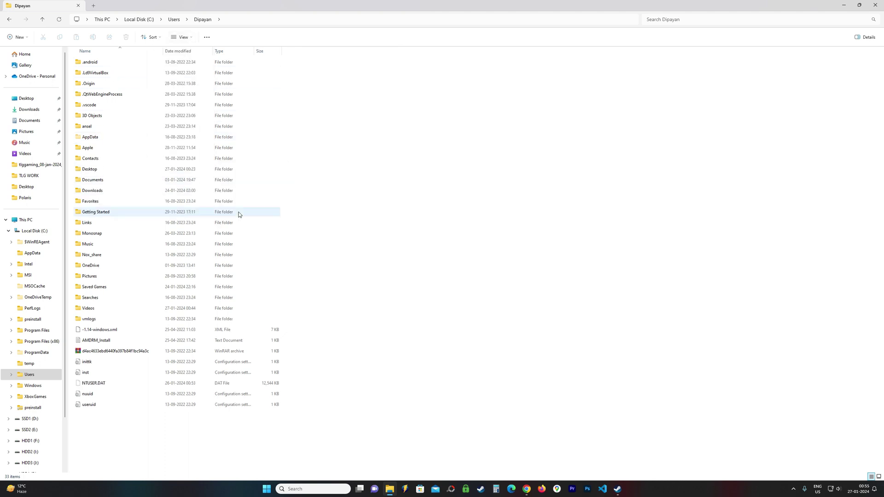
# Open AppData > Local and then the TEKKEN 8 folder
pyautogui.doubleClick(138, 143)
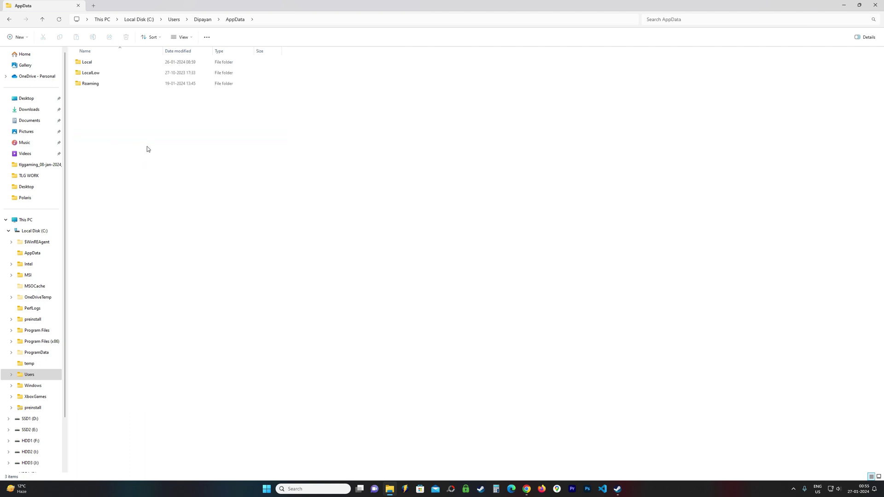
pyautogui.doubleClick(97, 67)
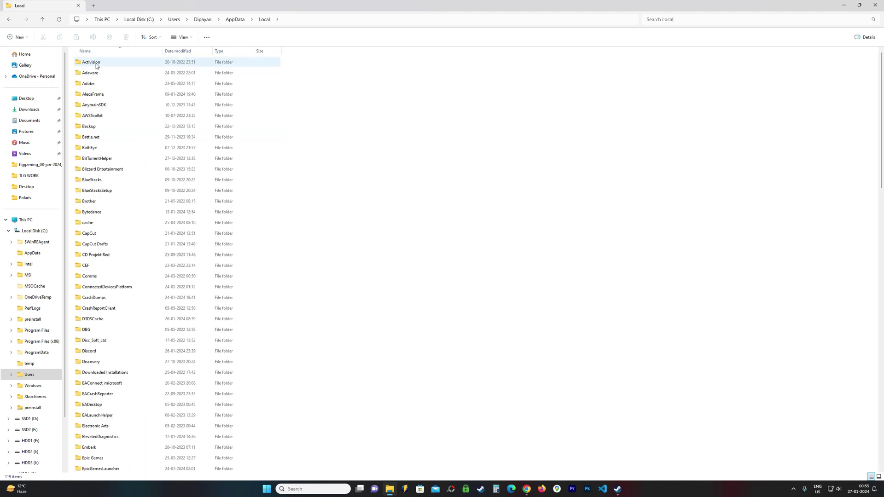
pyautogui.scroll(-4, 124, 171)
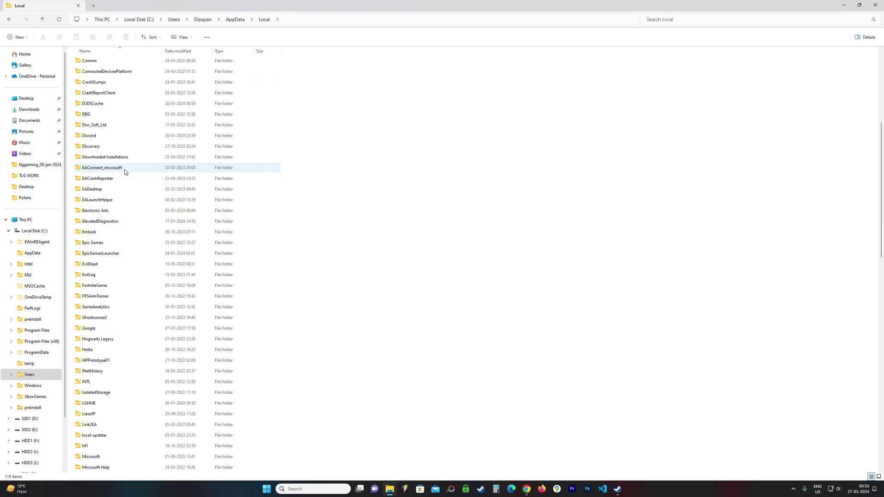
pyautogui.scroll(-11, 98, 181)
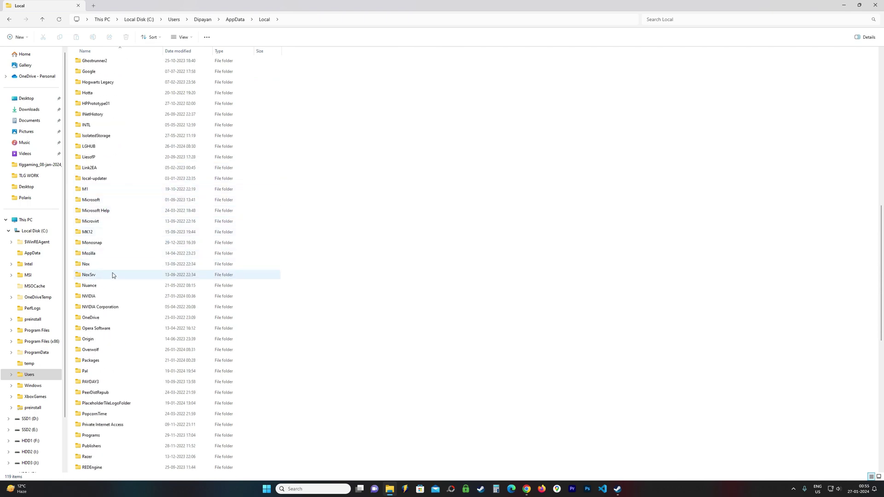
pyautogui.scroll(-9, 112, 273)
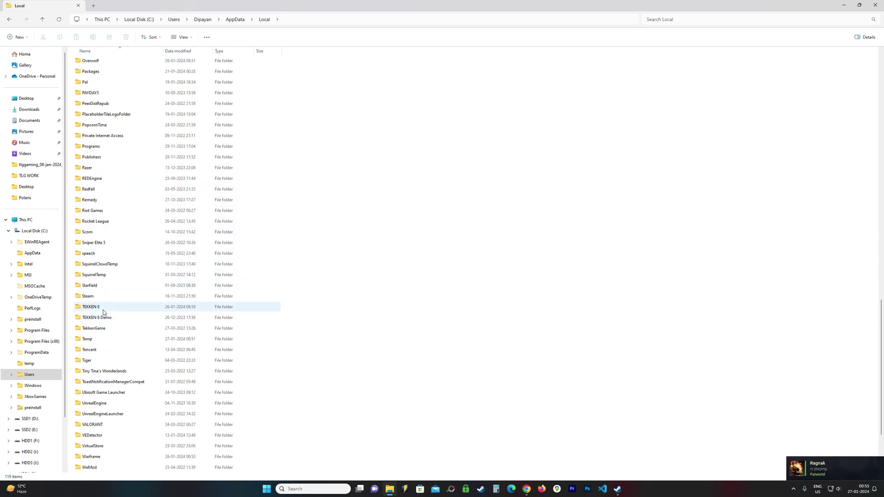
pyautogui.doubleClick(101, 308)
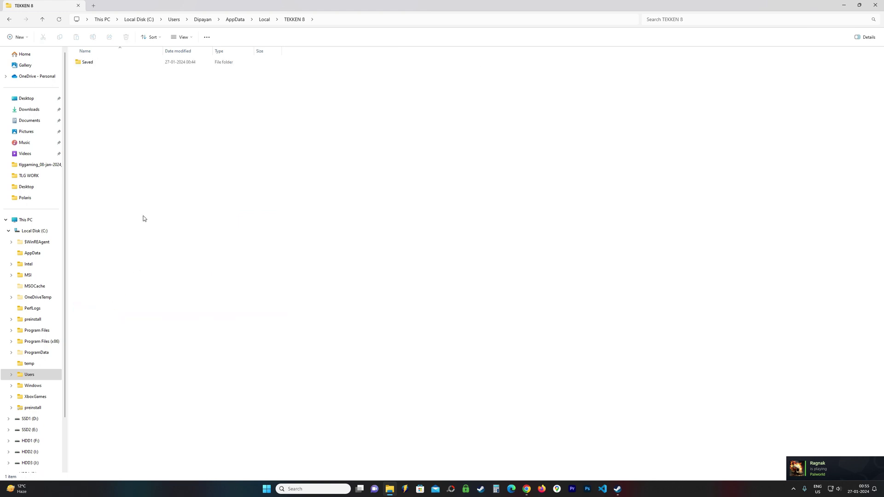
# Go into Saved > Config > Windows and open GameUserSettings in Notepad
pyautogui.doubleClick(97, 64)
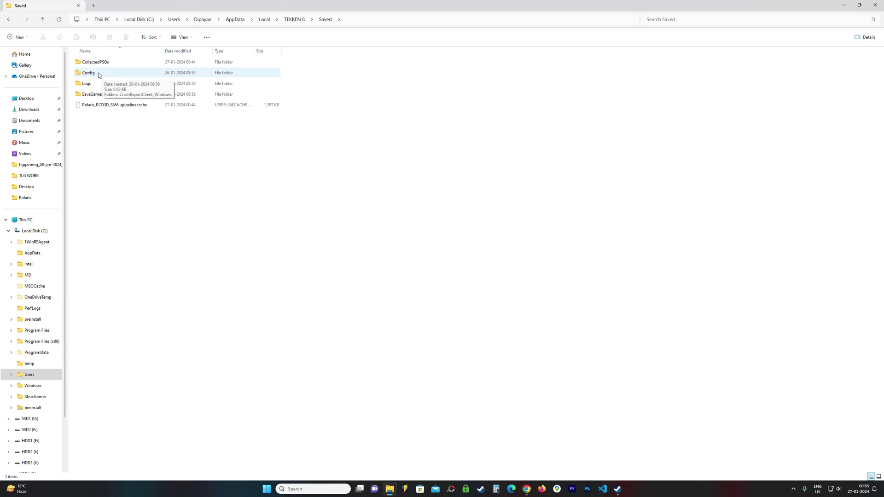
pyautogui.doubleClick(94, 73)
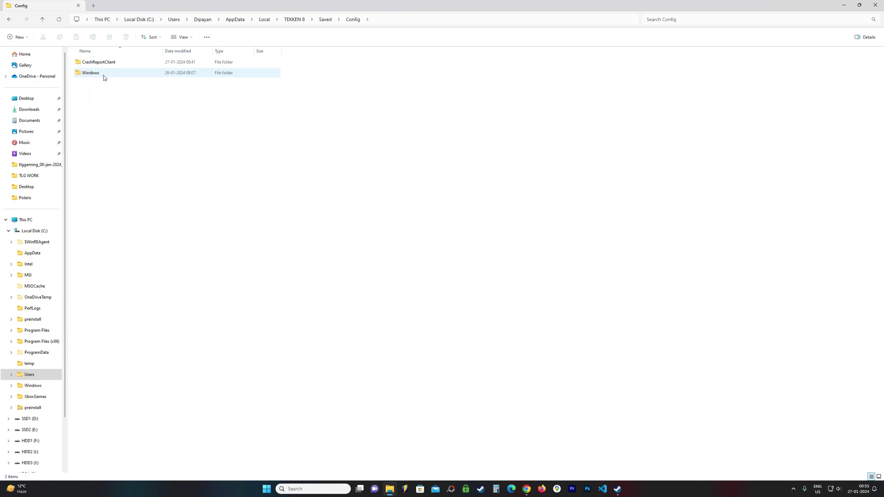
pyautogui.doubleClick(92, 72)
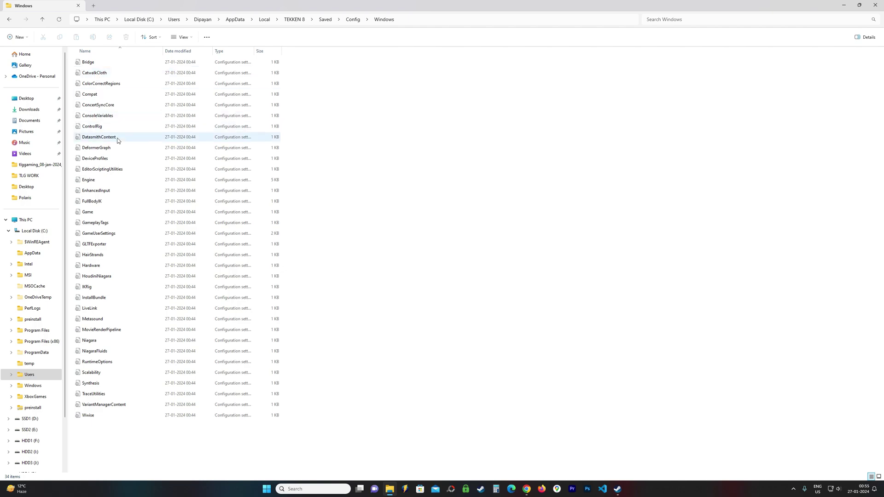
pyautogui.doubleClick(121, 235)
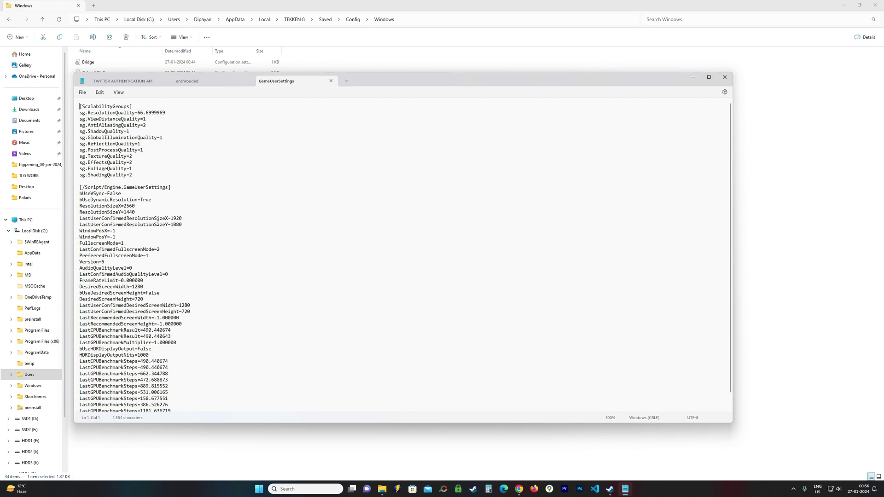
# Review the GameUserSettings entries, including ResolutionSizeX=2560 and ResolutionSizeY=1440
pyautogui.scroll(-1, 134, 234)
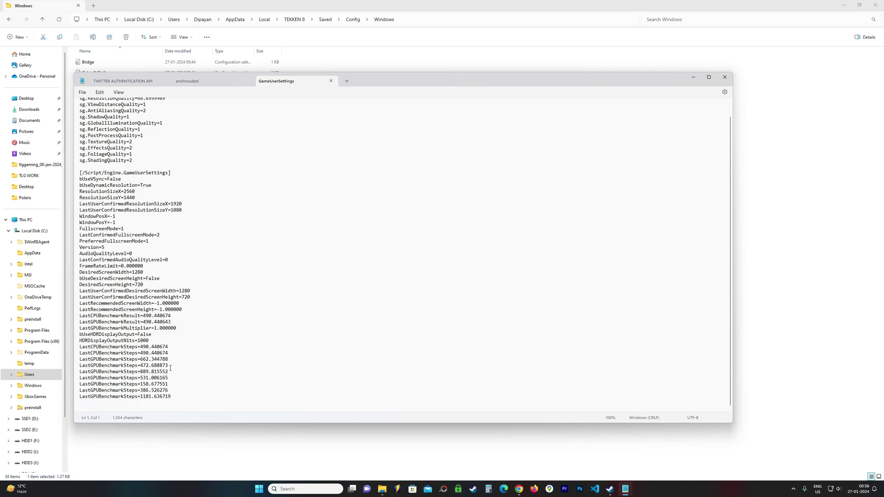
# Close the GameUserSettings file and go up from Windows to the Saved folder
pyautogui.click(724, 77)
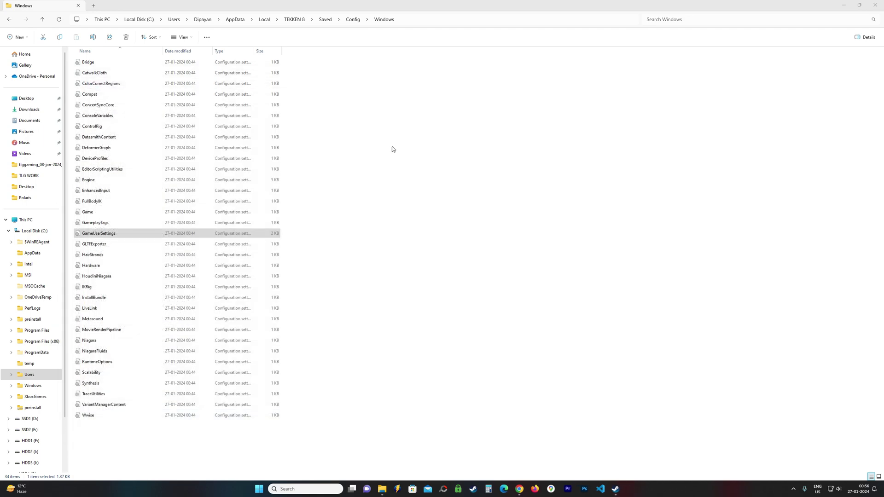
pyautogui.click(128, 237)
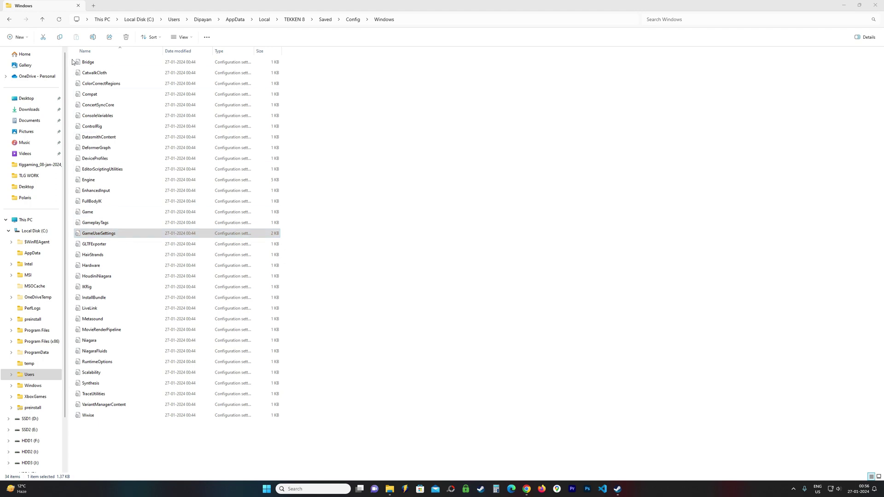
pyautogui.click(42, 21)
pyautogui.click(42, 21)
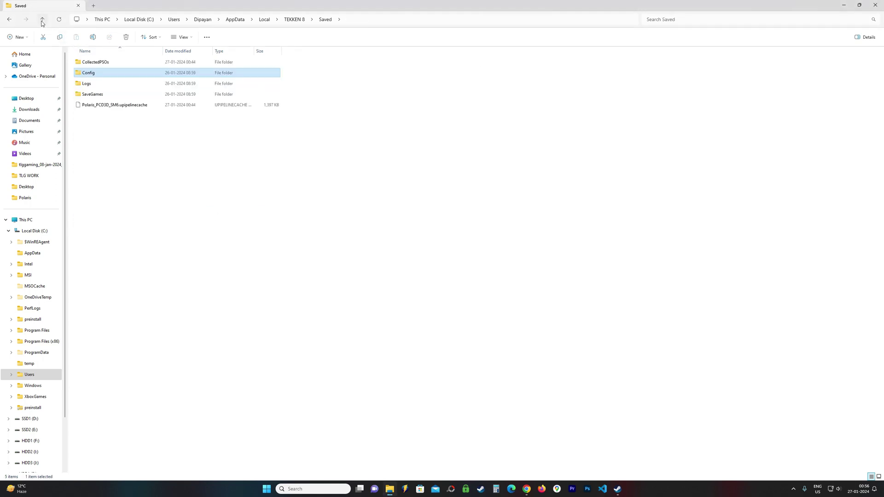
# Check the save files in SaveGames' account-numbered folder, then return to Saved
pyautogui.doubleClick(94, 94)
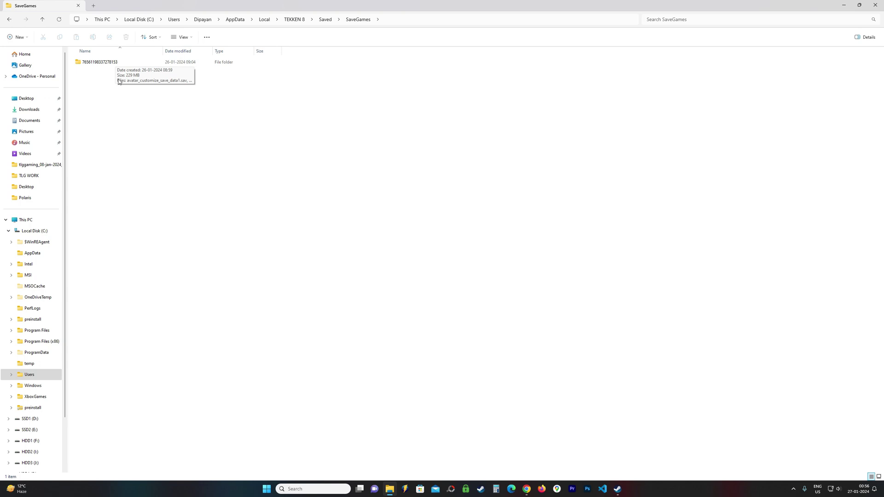
pyautogui.click(98, 67)
pyautogui.doubleClick(99, 65)
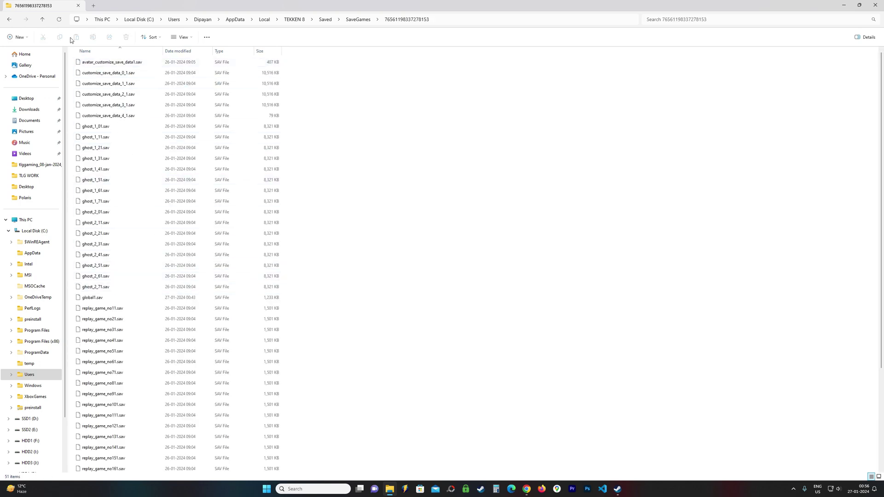
pyautogui.click(44, 23)
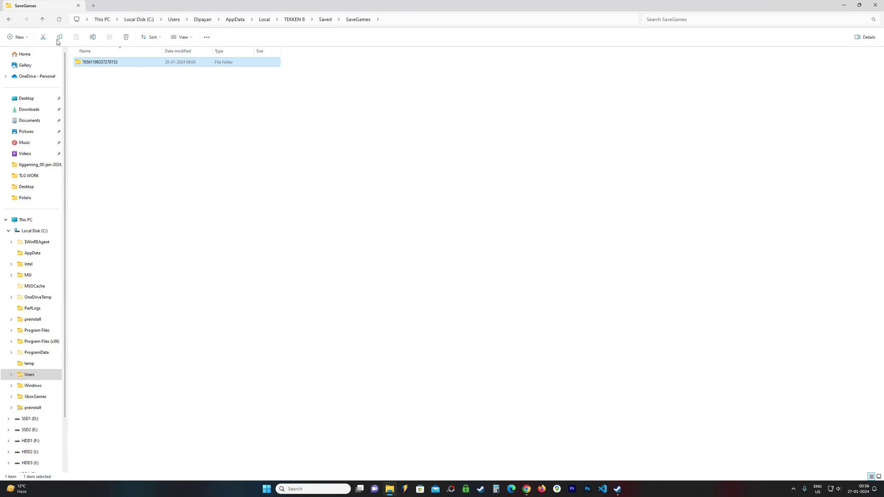
pyautogui.click(42, 22)
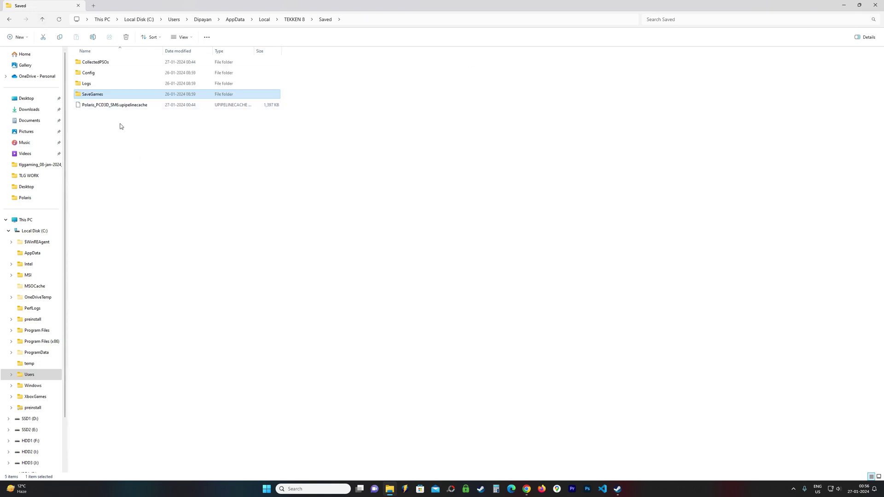
# Copy the SaveGames folder and go up to the TEKKEN 8 folder
pyautogui.rightClick(108, 98)
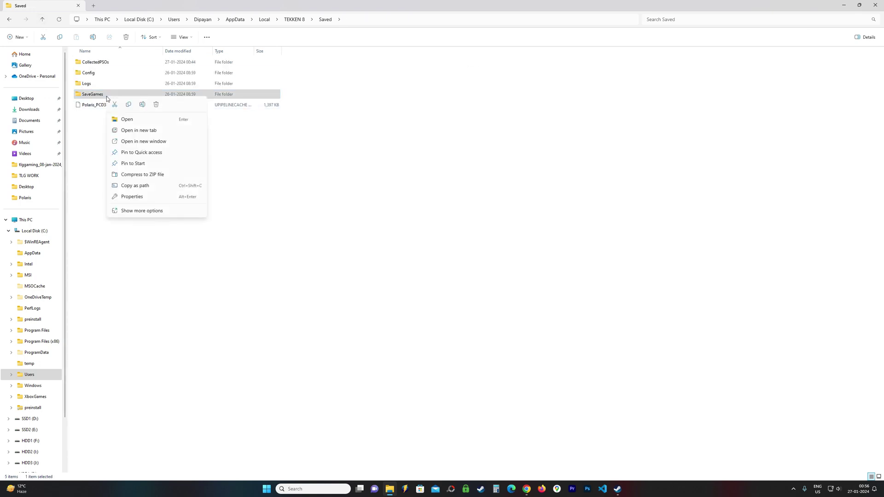
pyautogui.click(128, 107)
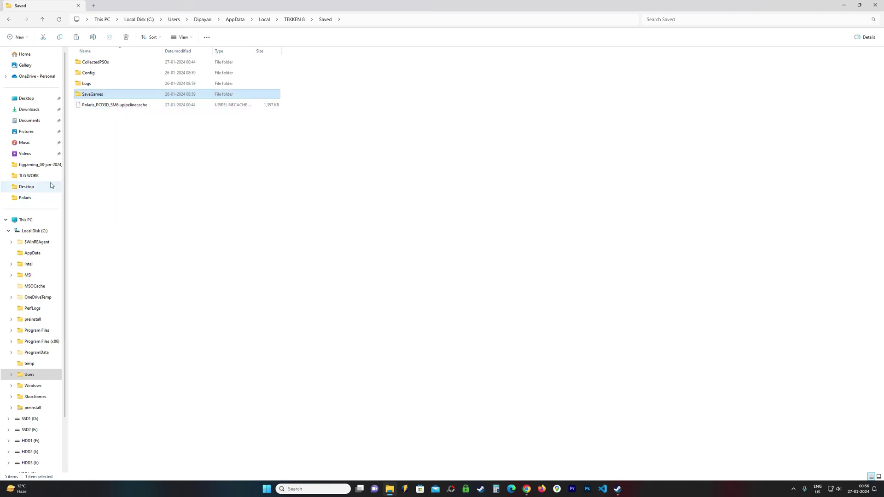
pyautogui.click(136, 247)
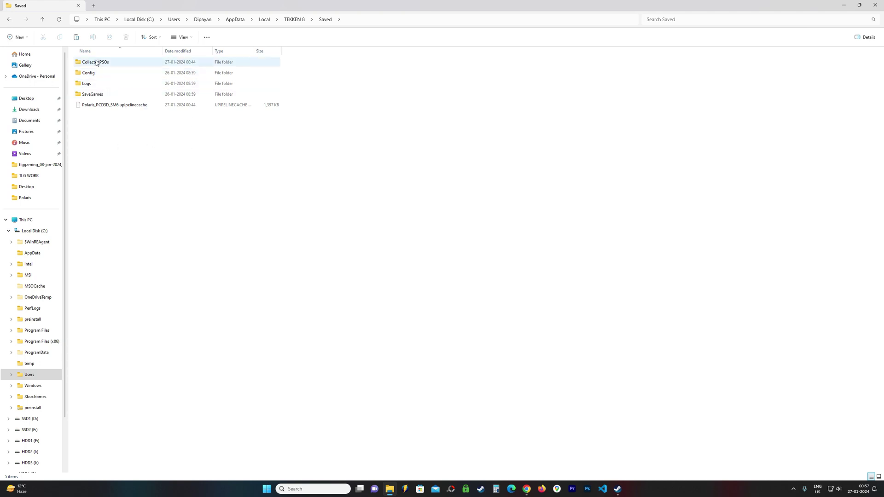
pyautogui.click(42, 19)
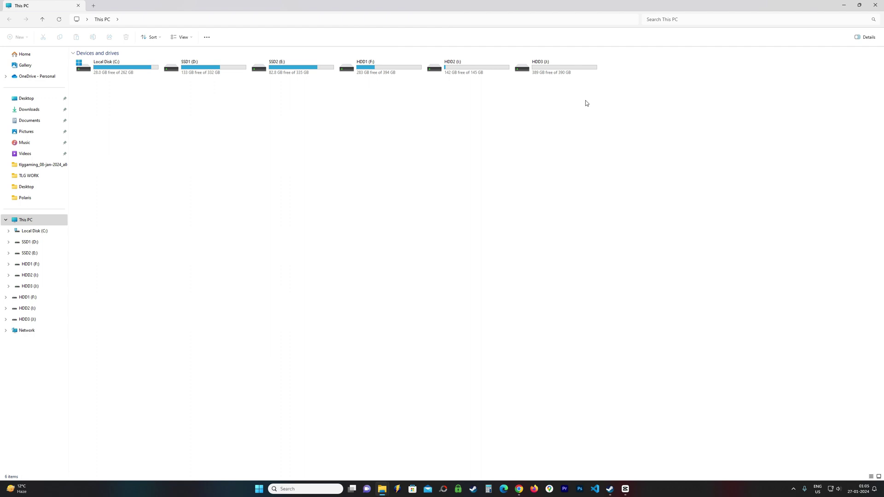
# Run %appdata% to reach the Roaming folder and scroll through its program folders
pyautogui.press('super+r')
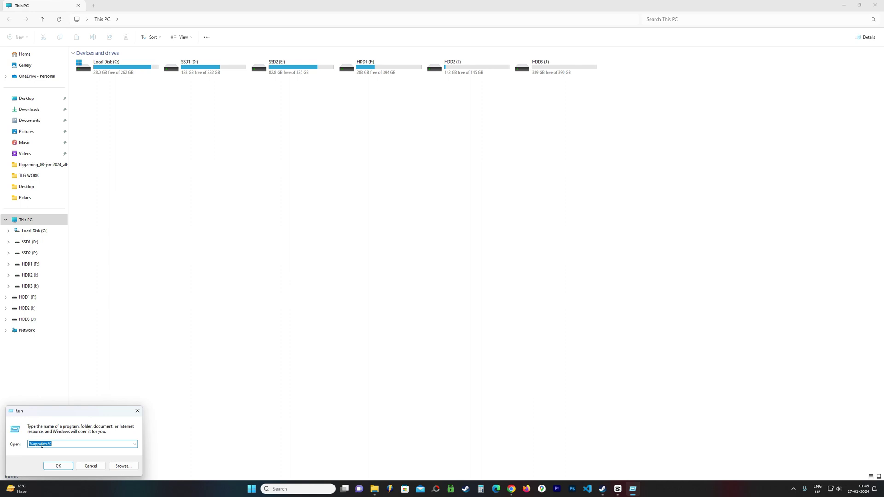
pyautogui.click(68, 467)
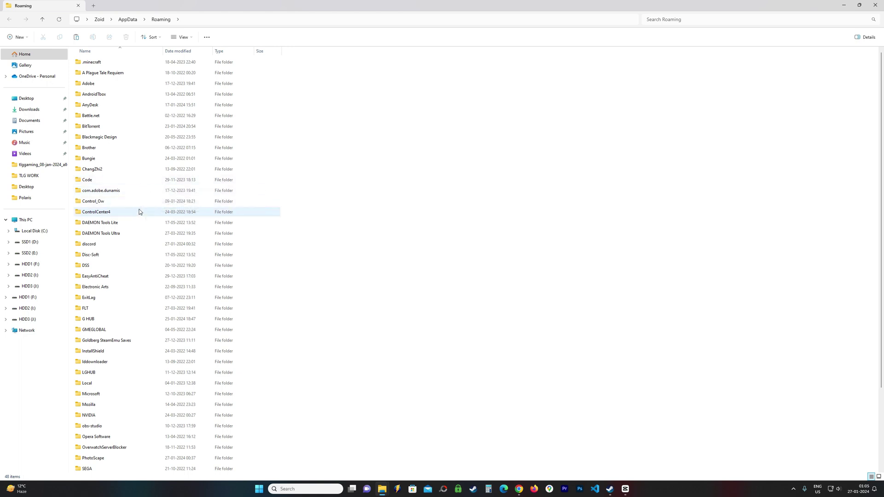
pyautogui.scroll(-3, 125, 227)
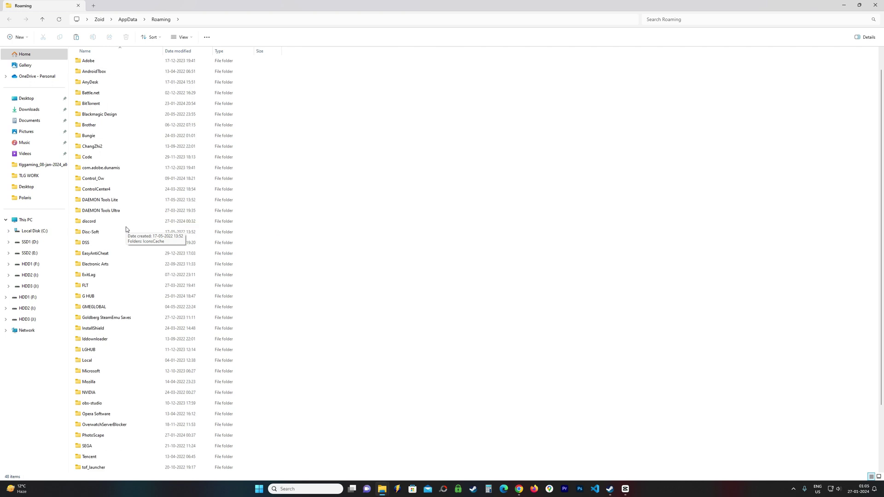
pyautogui.scroll(-1, 132, 278)
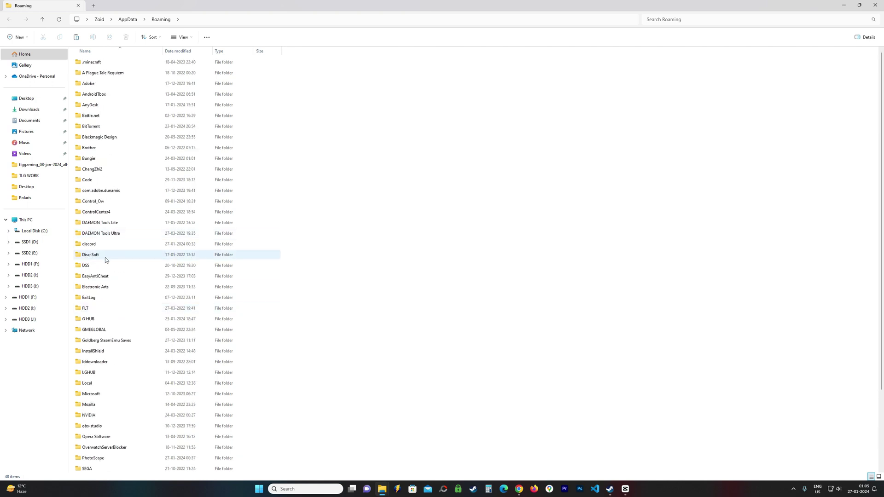
pyautogui.scroll(1, 110, 347)
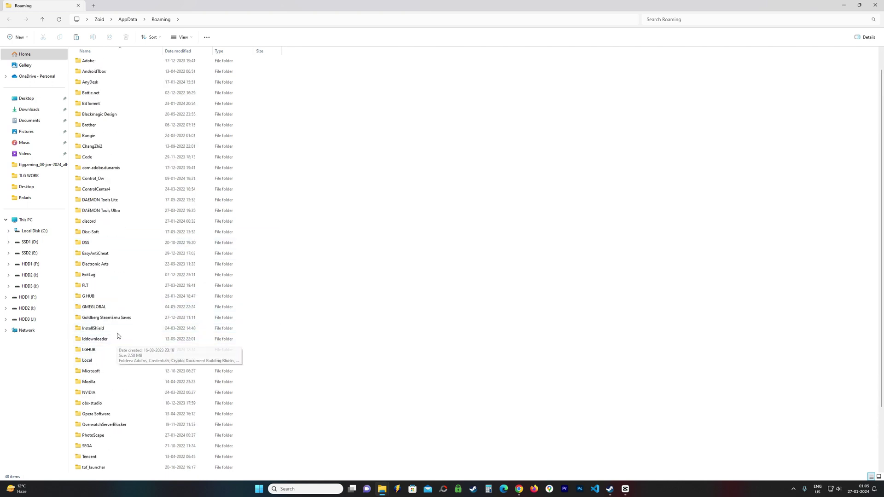
pyautogui.scroll(1, 123, 294)
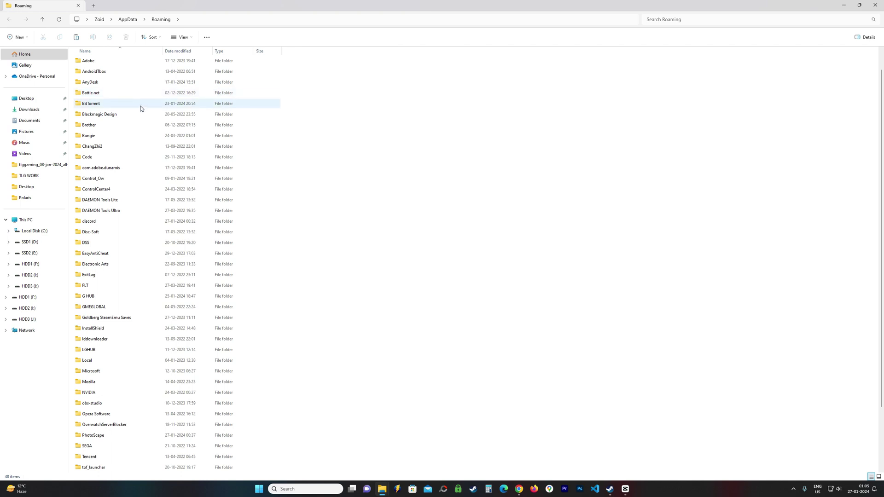
# Reopen the Roaming folder with %appdata% and maximize the window
pyautogui.moveTo(141, 108)
pyautogui.press('super+r')
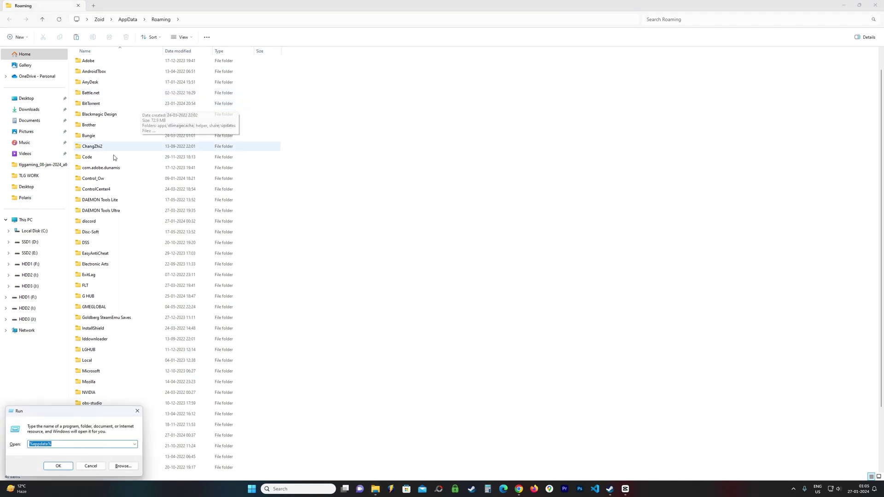
pyautogui.click(58, 466)
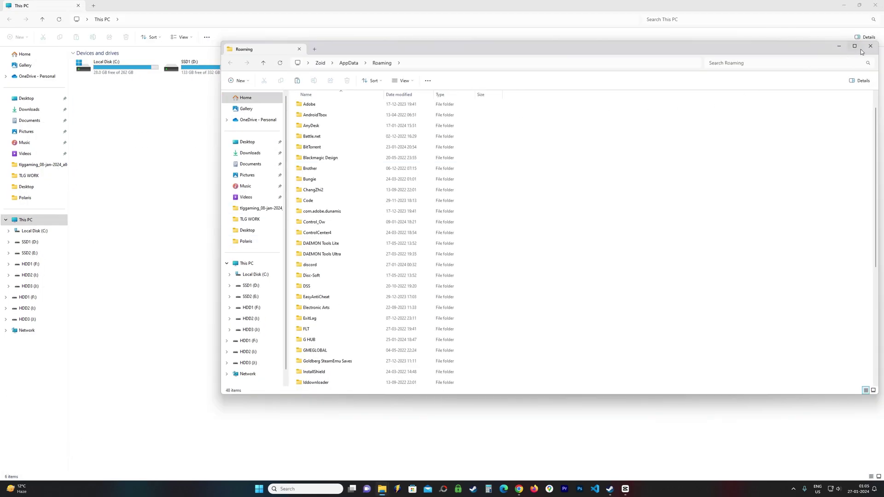
pyautogui.click(854, 46)
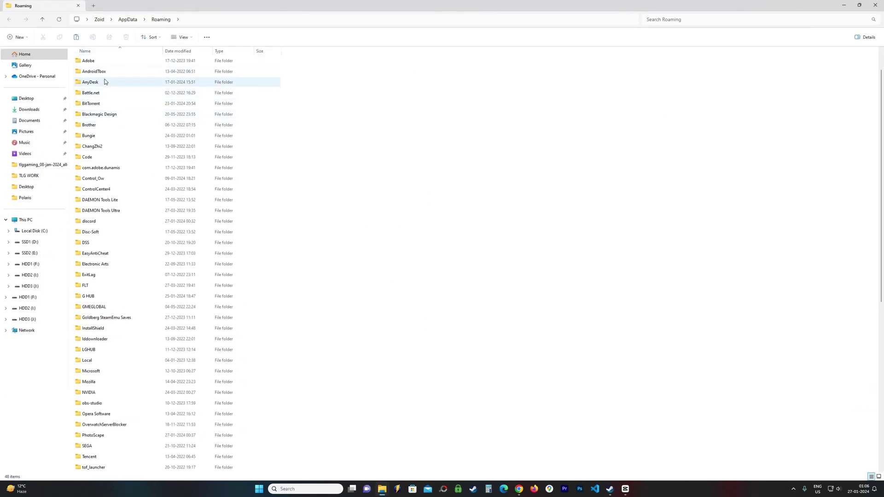
# Go up to AppData, then open Local > TEKKEN 8
pyautogui.click(42, 19)
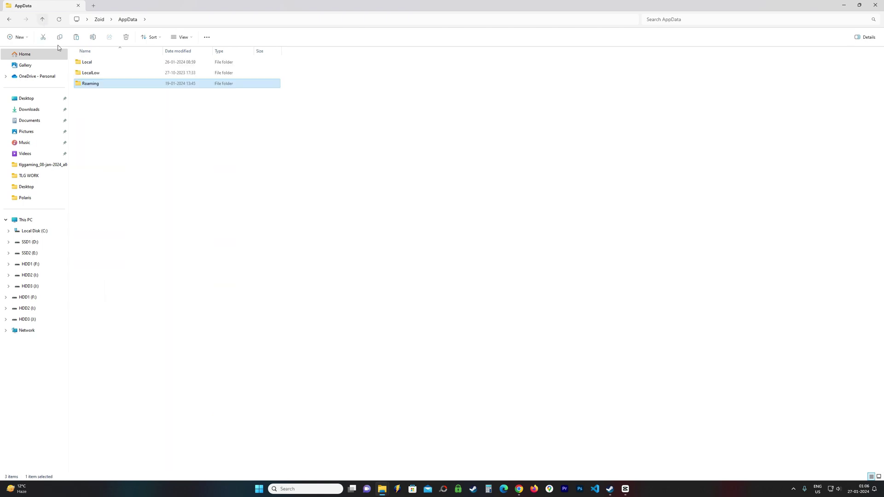
pyautogui.doubleClick(92, 64)
pyautogui.scroll(-12, 132, 297)
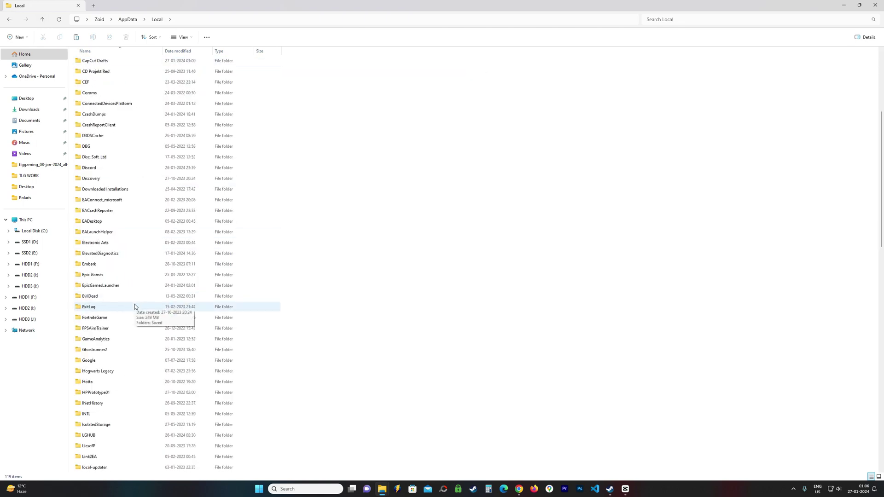
pyautogui.scroll(-10, 131, 350)
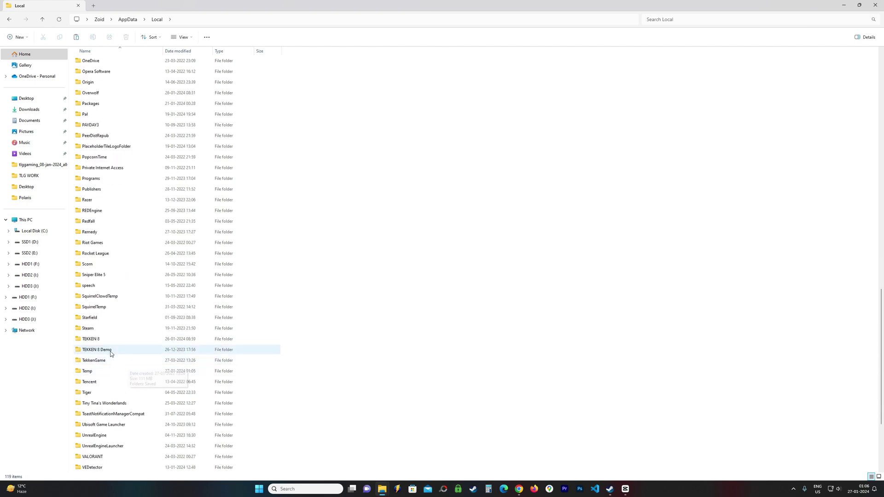
pyautogui.doubleClick(106, 340)
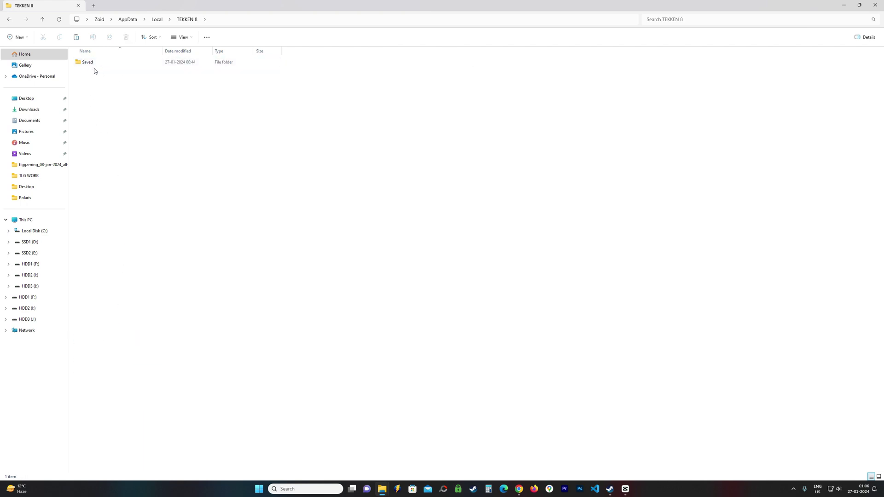